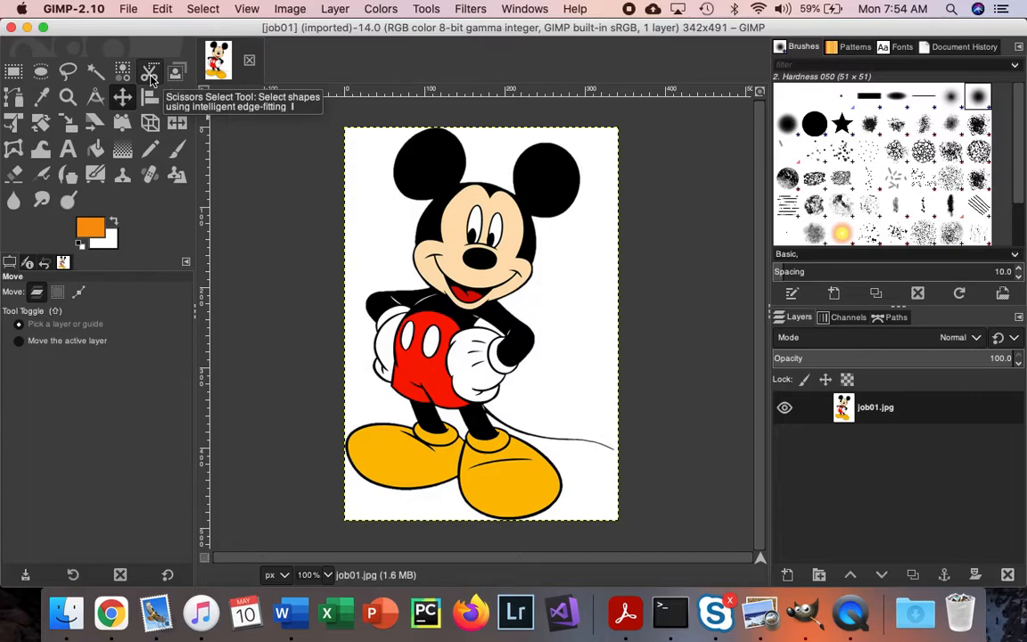
# Step: With Scissors Select, start an outline at the left cheek and trace up the head and around Mickey's left-hand ear
pyautogui.click(151, 75)
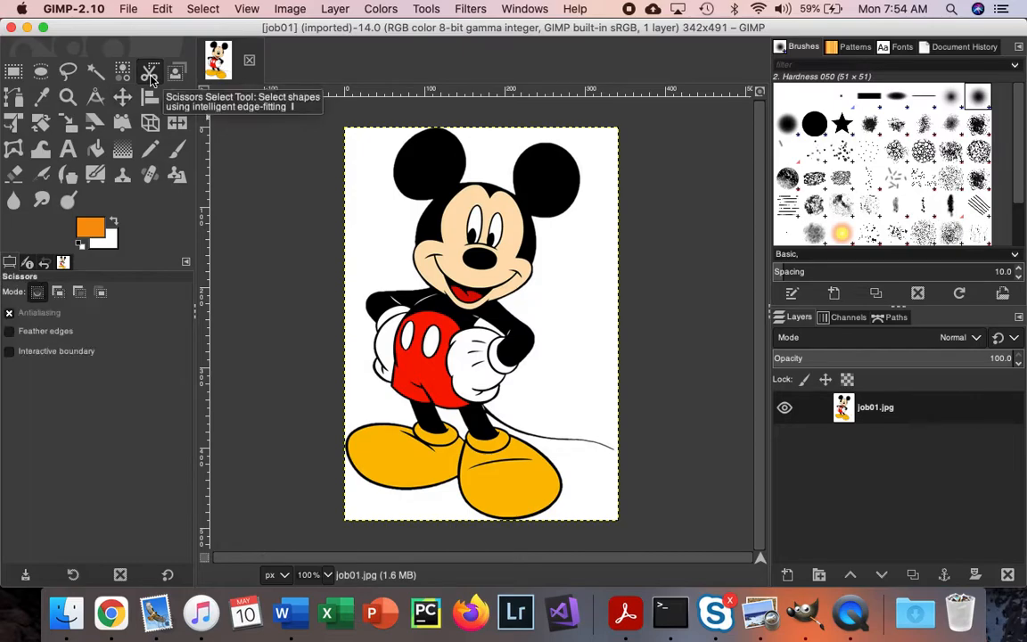
pyautogui.click(411, 256)
pyautogui.click(414, 235)
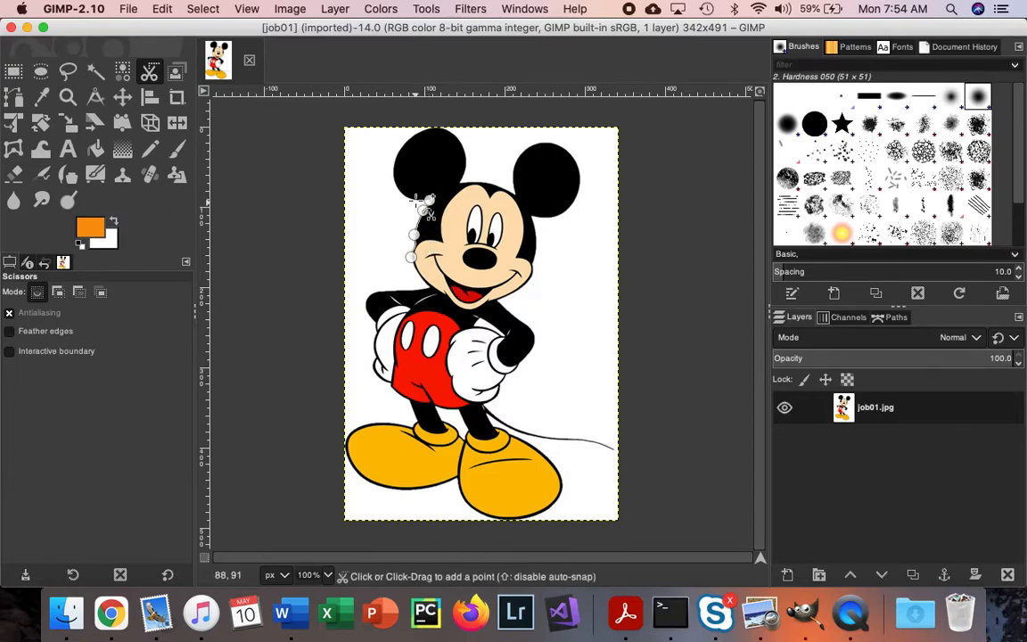
pyautogui.click(399, 190)
pyautogui.click(392, 167)
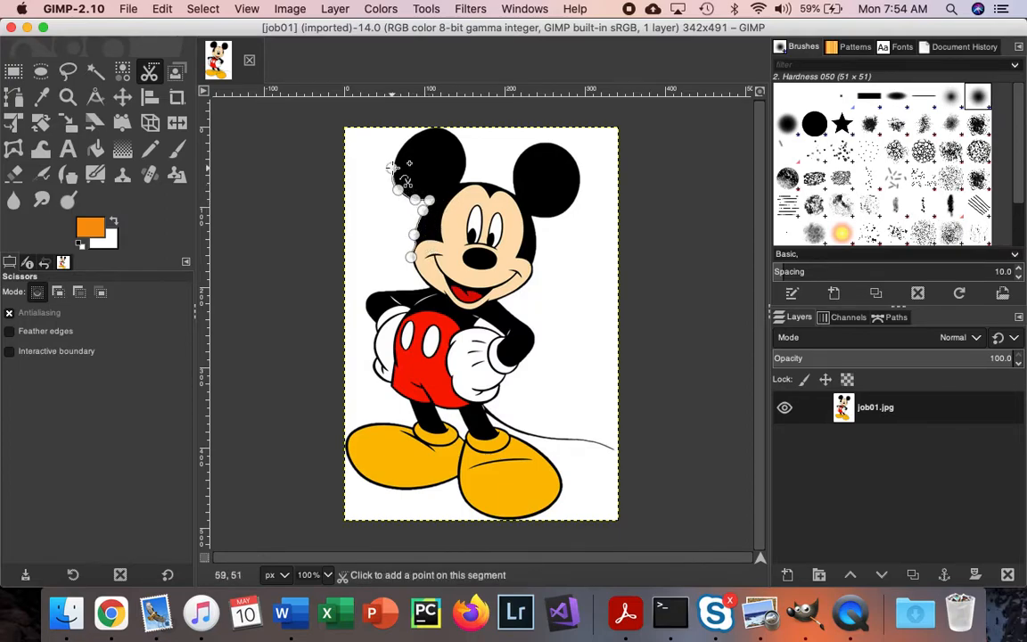
pyautogui.click(399, 149)
pyautogui.click(408, 140)
pyautogui.click(422, 131)
pyautogui.click(434, 128)
pyautogui.click(449, 130)
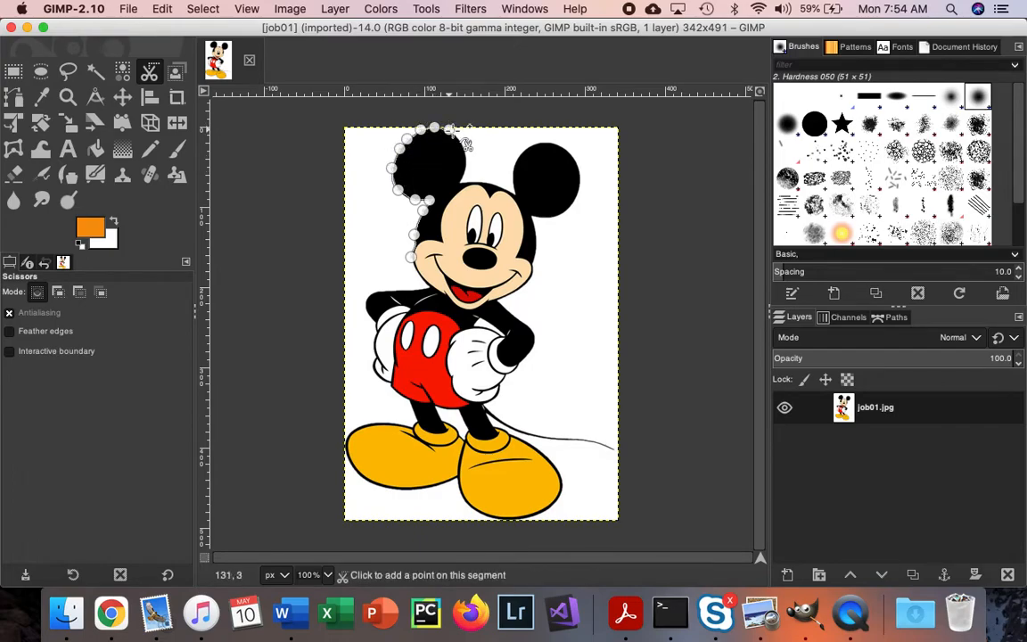
pyautogui.click(459, 139)
pyautogui.click(465, 155)
pyautogui.click(466, 167)
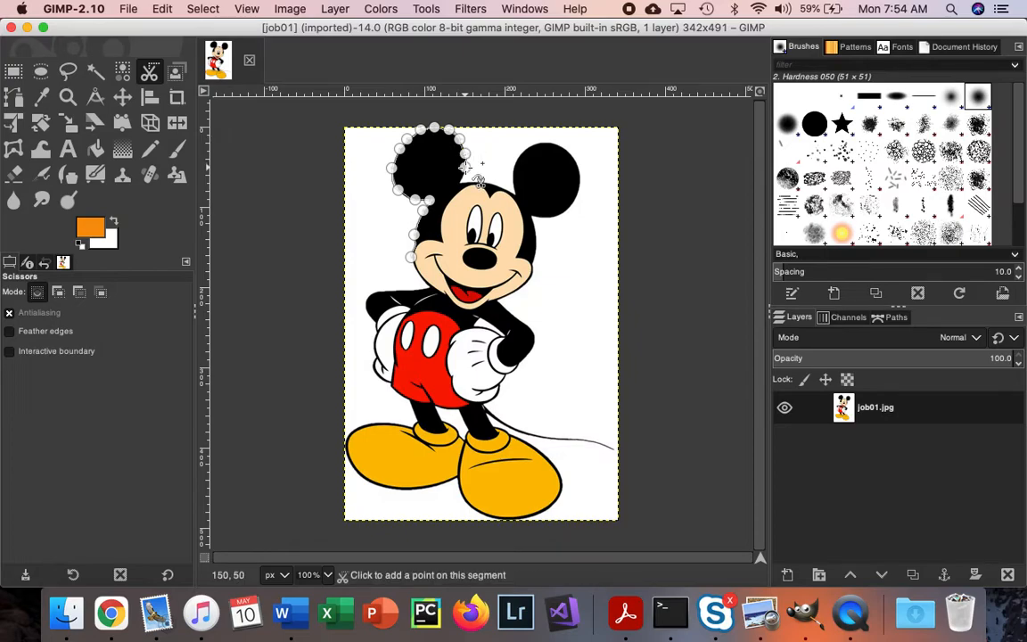
# Step: Continue the scissors outline across the top of the head and over the top of the right-hand ear
pyautogui.click(460, 181)
pyautogui.click(475, 181)
pyautogui.click(483, 183)
pyautogui.click(507, 189)
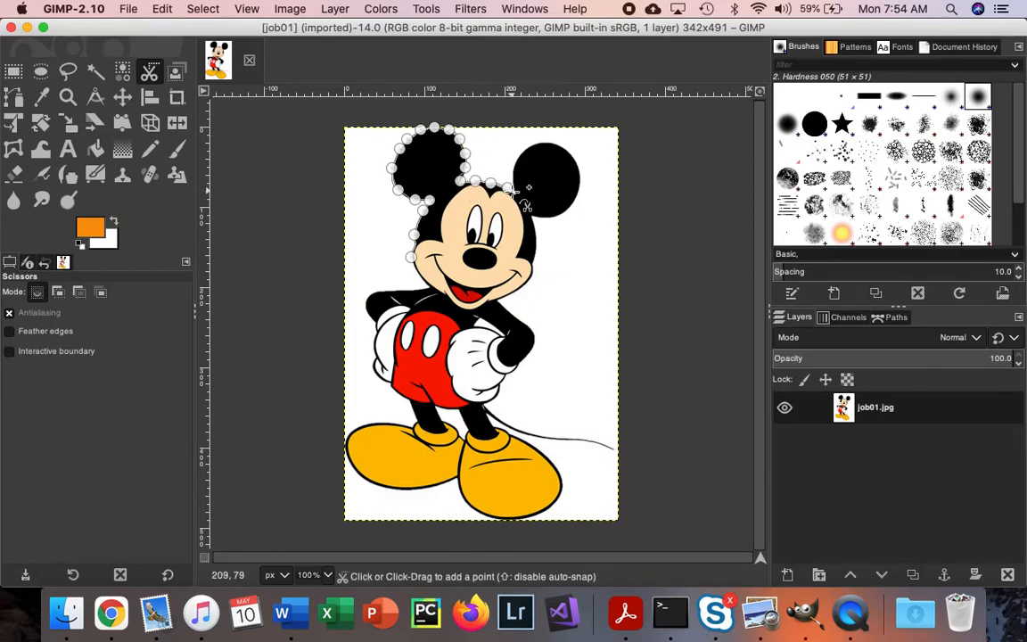
pyautogui.click(517, 193)
pyautogui.click(511, 182)
pyautogui.click(515, 161)
pyautogui.click(530, 147)
pyautogui.click(543, 140)
pyautogui.click(554, 140)
pyautogui.click(572, 155)
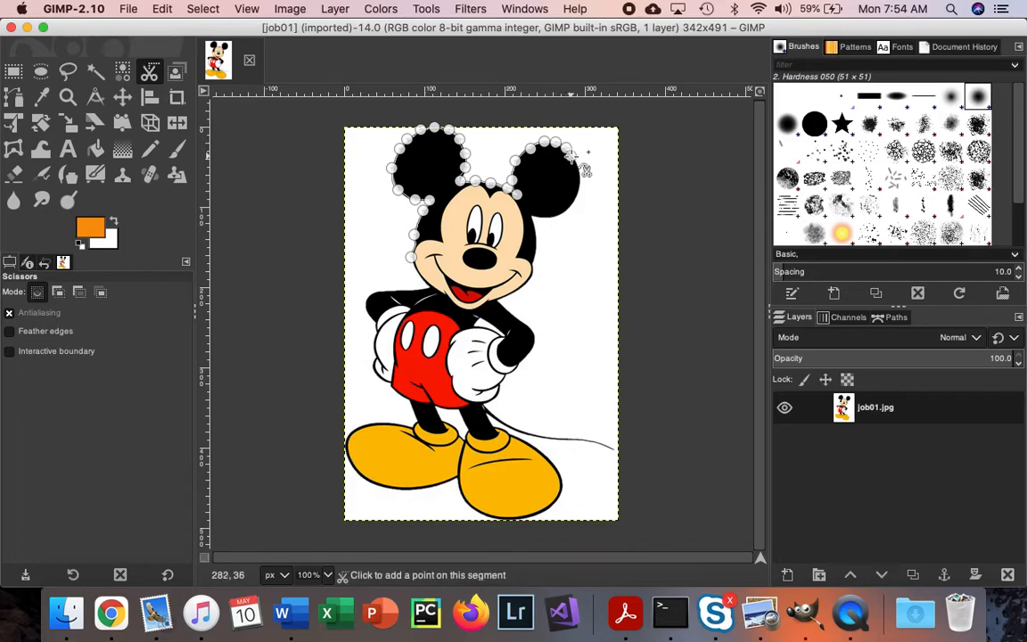
# Step: Trace the scissors outline down the outer side and along the underside of the right-hand ear
pyautogui.click(575, 164)
pyautogui.click(579, 170)
pyautogui.click(581, 180)
pyautogui.click(580, 192)
pyautogui.click(579, 202)
pyautogui.click(571, 208)
pyautogui.click(566, 214)
pyautogui.click(562, 214)
pyautogui.click(553, 217)
pyautogui.click(545, 218)
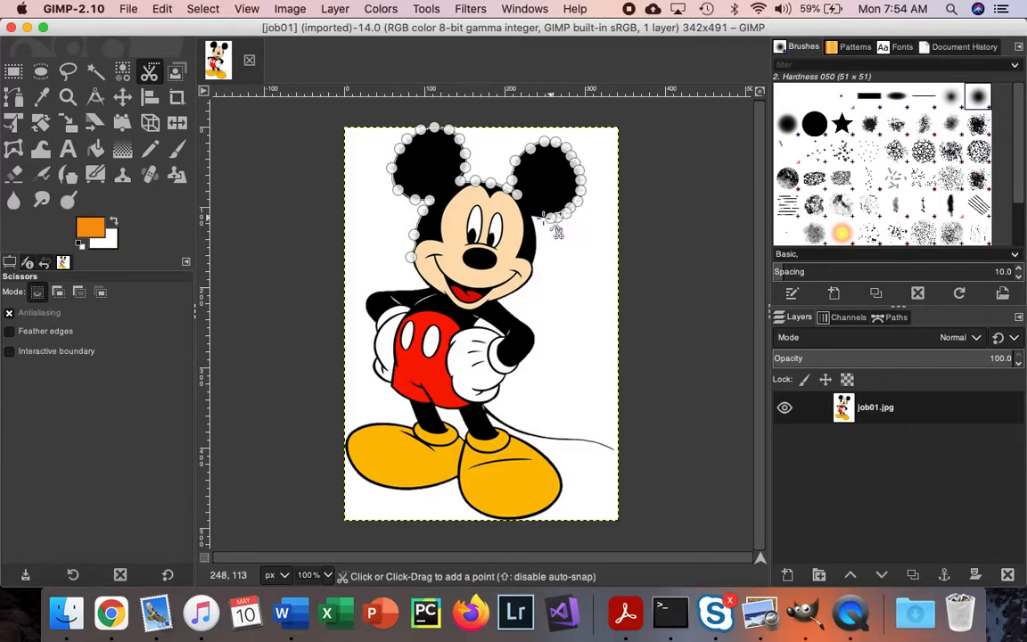
# Step: Extend the scissors outline from the right-hand ear down the side of the face and along the jaw to the chin
pyautogui.click(531, 216)
pyautogui.click(535, 226)
pyautogui.click(537, 235)
pyautogui.click(538, 247)
pyautogui.click(535, 259)
pyautogui.click(533, 268)
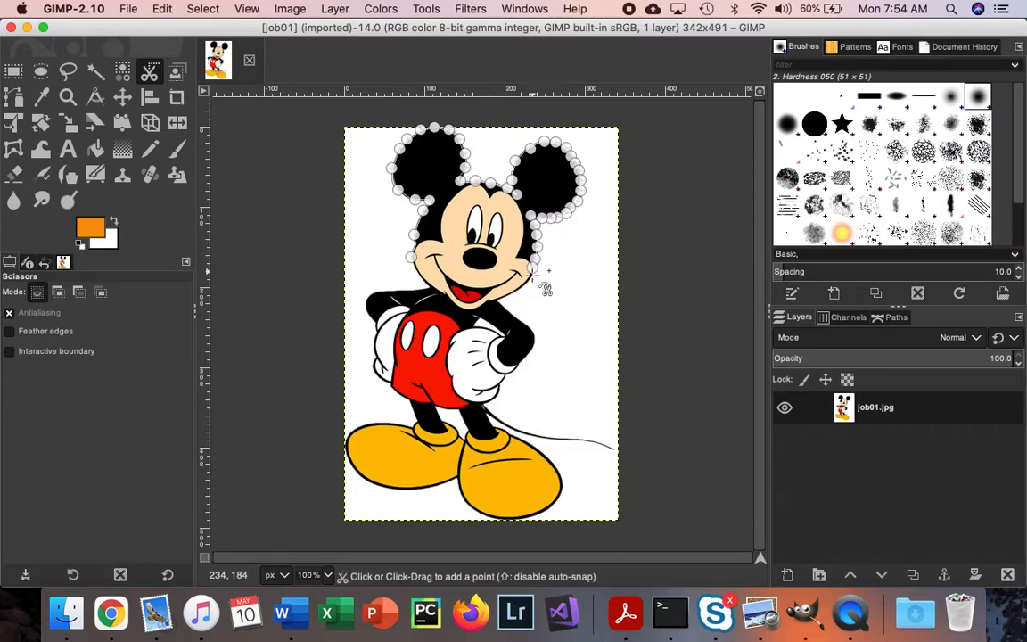
pyautogui.click(533, 277)
pyautogui.click(521, 290)
pyautogui.click(510, 295)
pyautogui.click(502, 296)
pyautogui.click(492, 298)
pyautogui.click(488, 301)
pyautogui.click(475, 309)
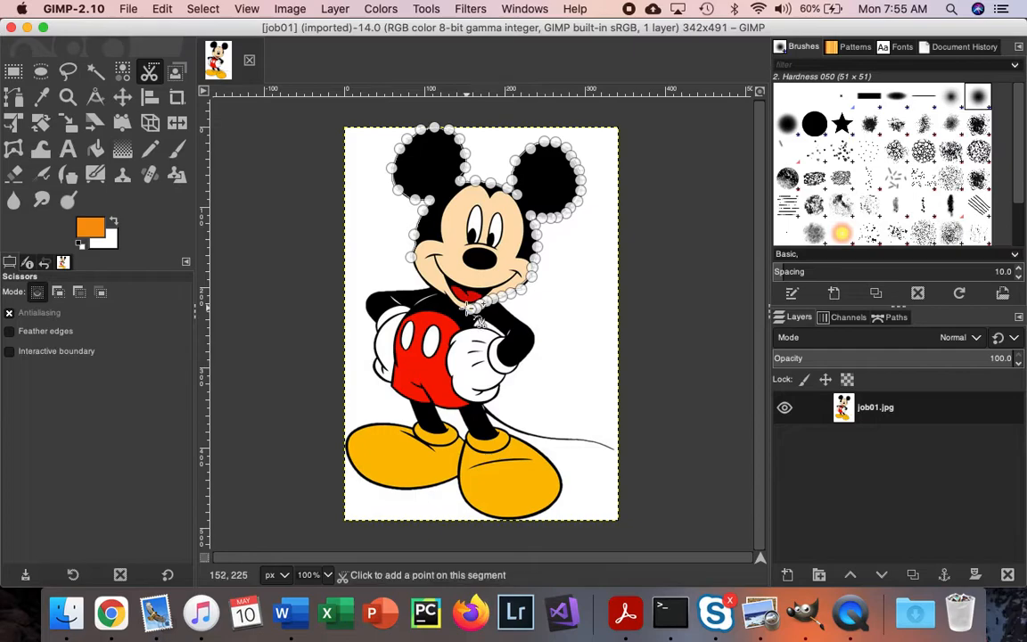
# Step: Trace from the chin up the left jaw, close the outline at its starting point and convert it to a selection
pyautogui.click(462, 308)
pyautogui.click(456, 305)
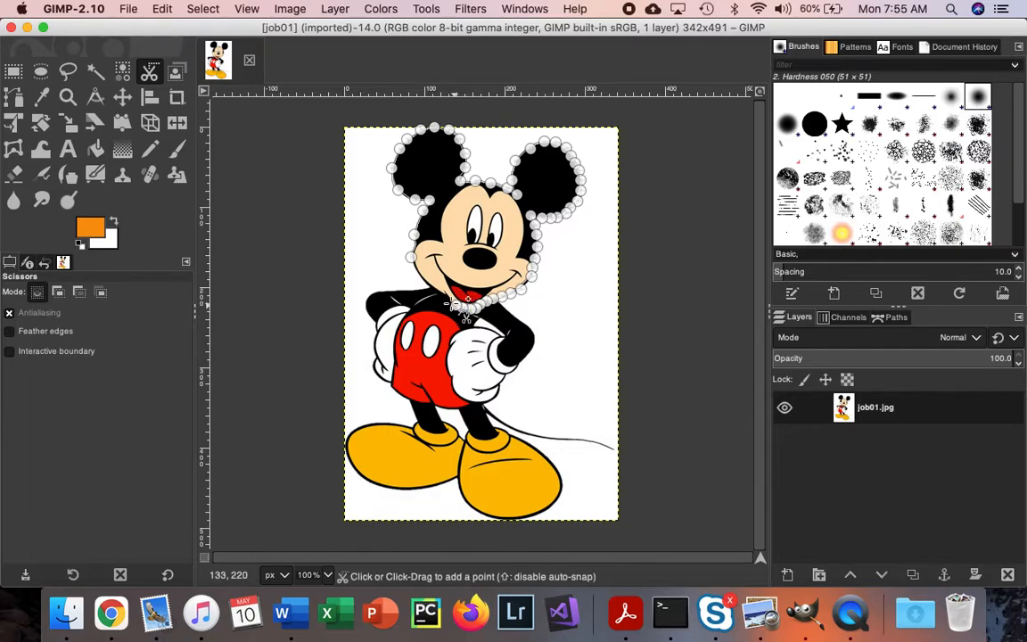
pyautogui.click(443, 298)
pyautogui.click(439, 292)
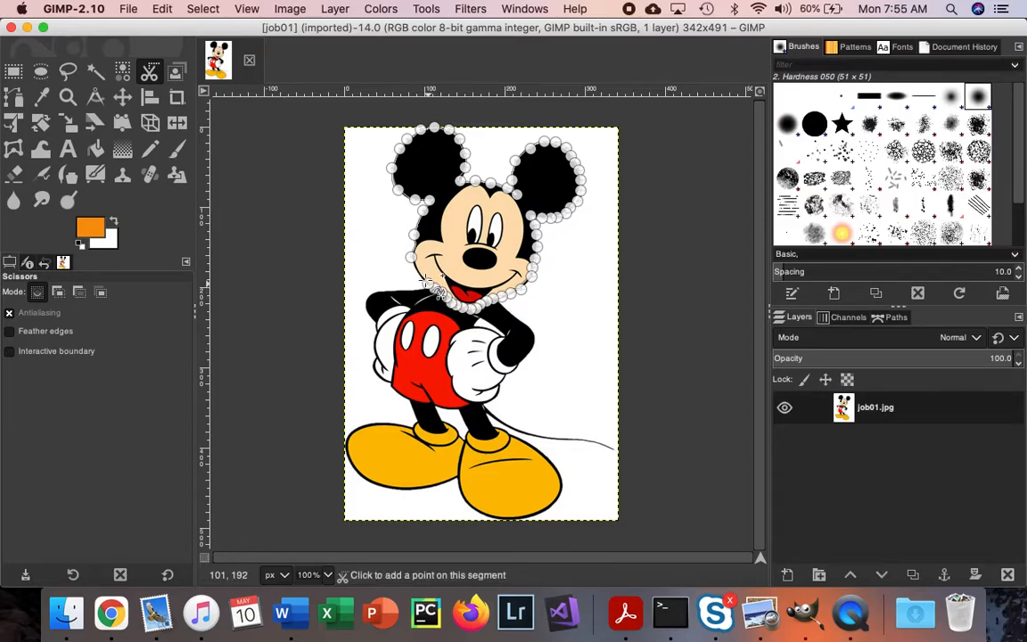
pyautogui.click(420, 272)
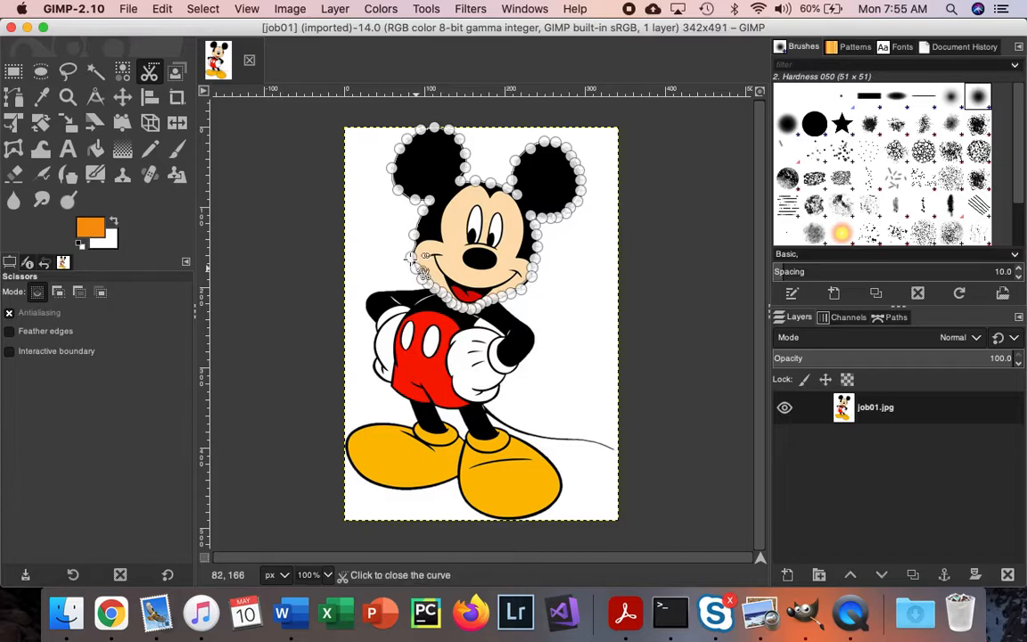
pyautogui.click(412, 256)
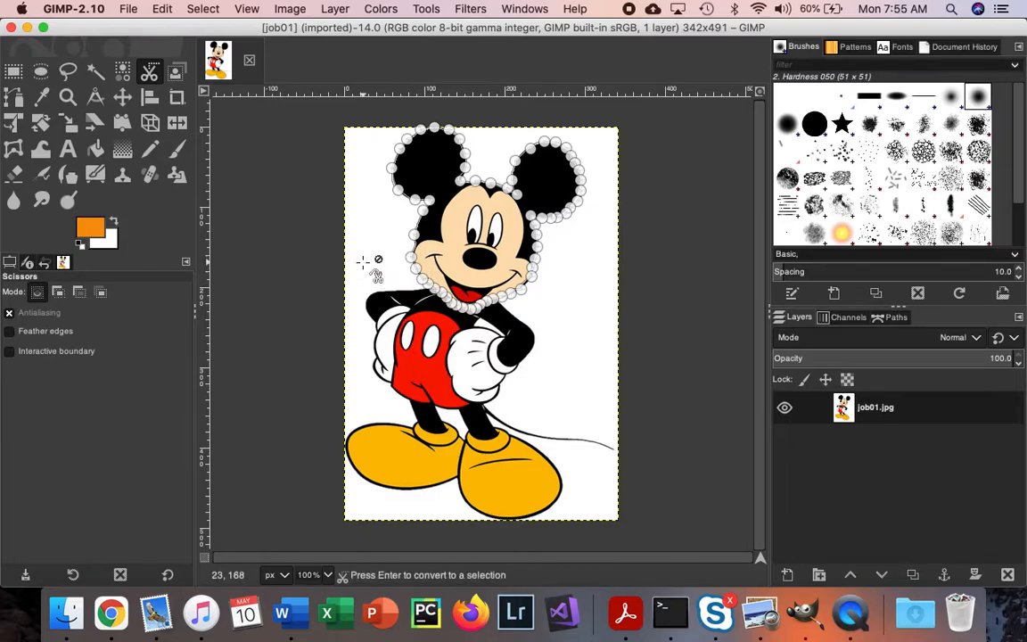
pyautogui.press('Return')
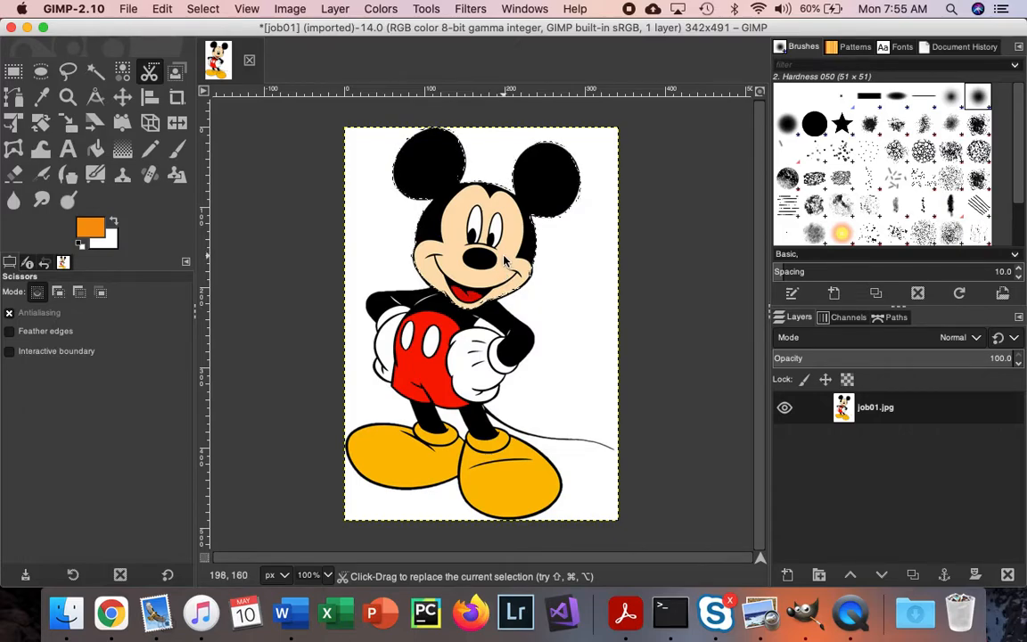
# Step: Try deleting the selected head and undo the deletion
pyautogui.press('Delete')
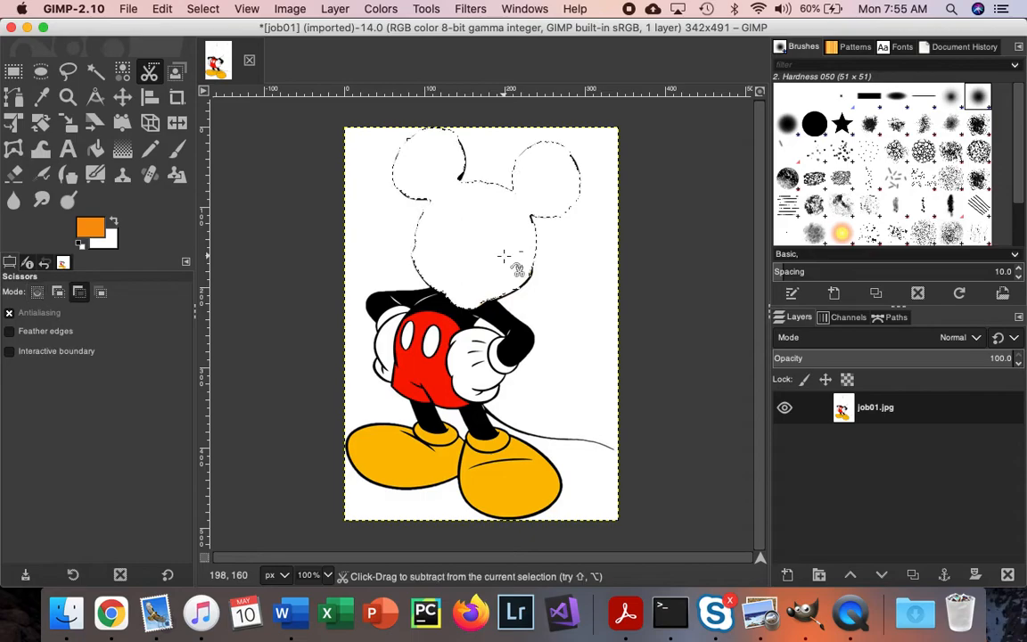
pyautogui.press('super+z')
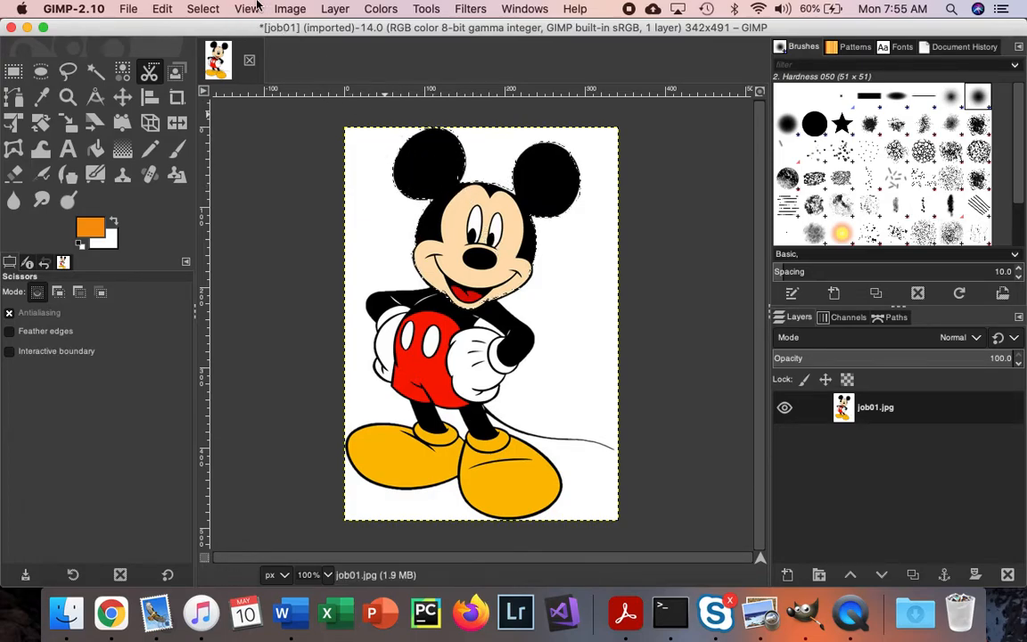
# Step: Invert the head selection and delete everything outside the head
pyautogui.click(210, 8)
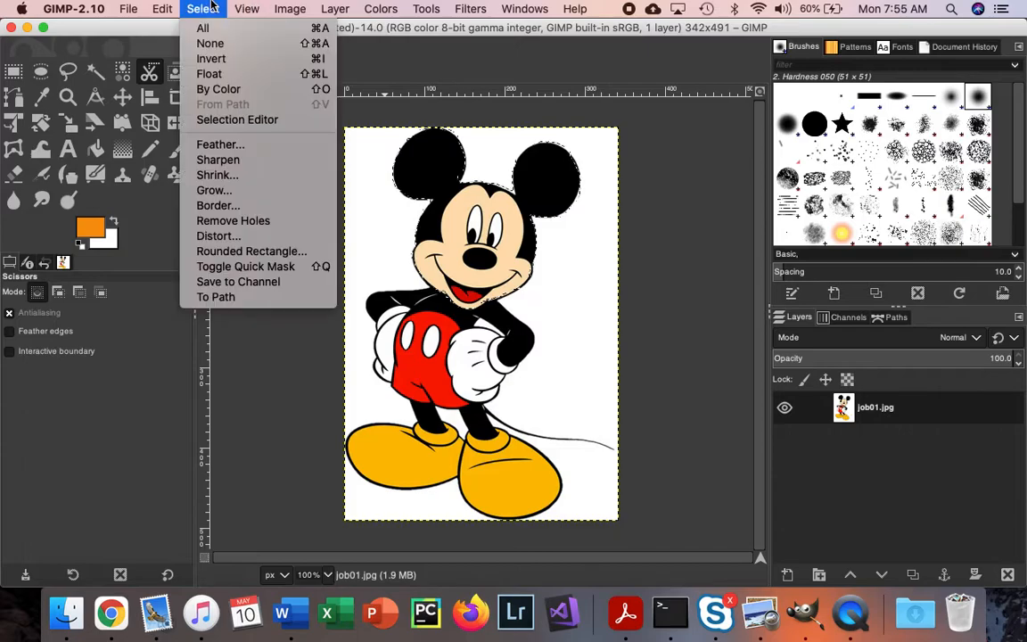
pyautogui.click(225, 61)
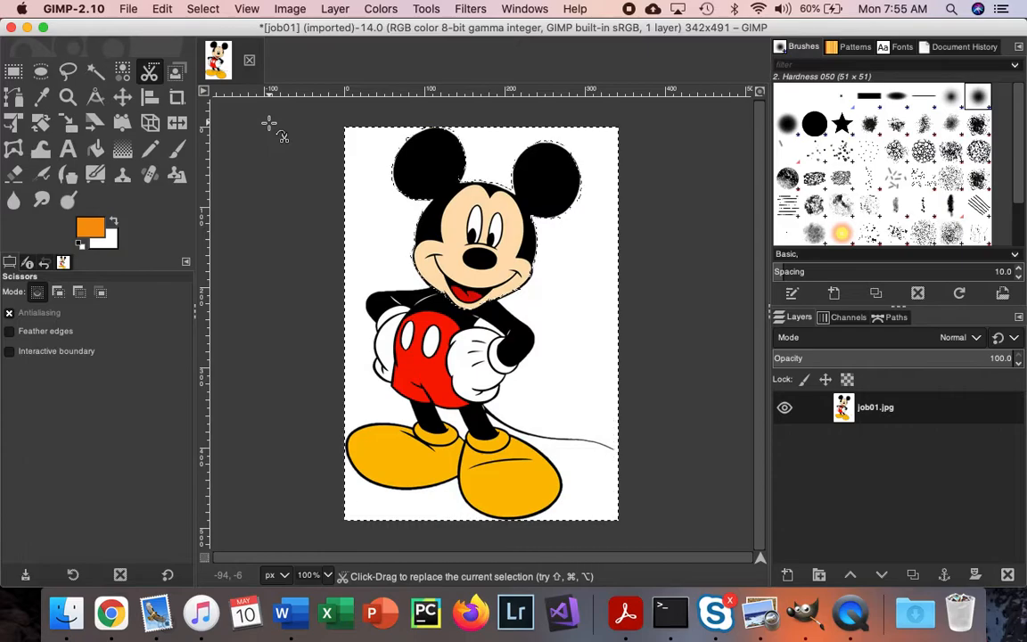
pyautogui.press('Delete')
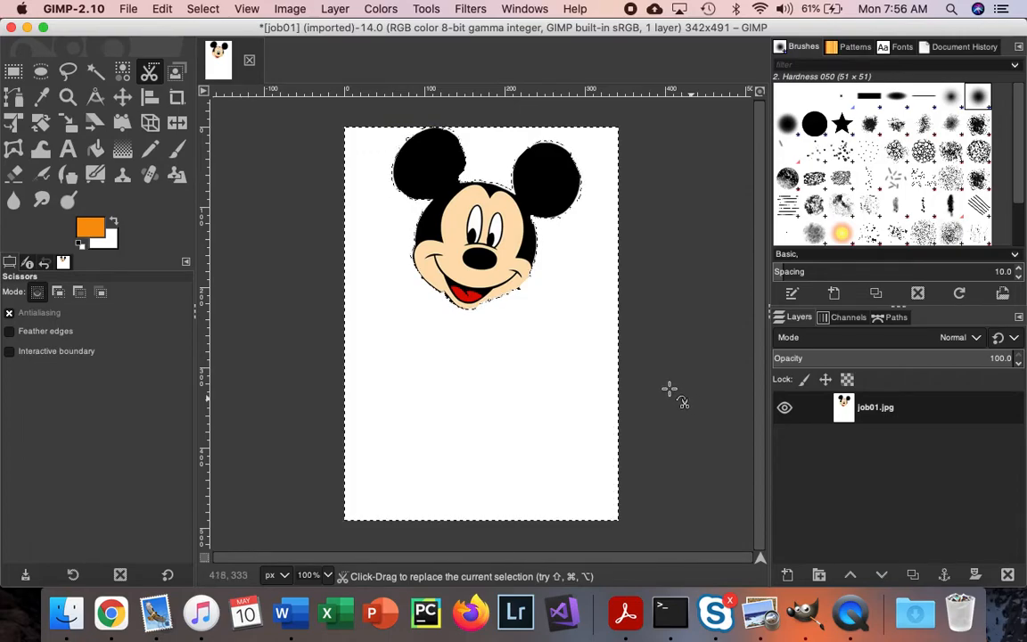
# Step: Rename the job01.jpg layer, starting the new name with "Mickey's"
pyautogui.doubleClick(874, 407)
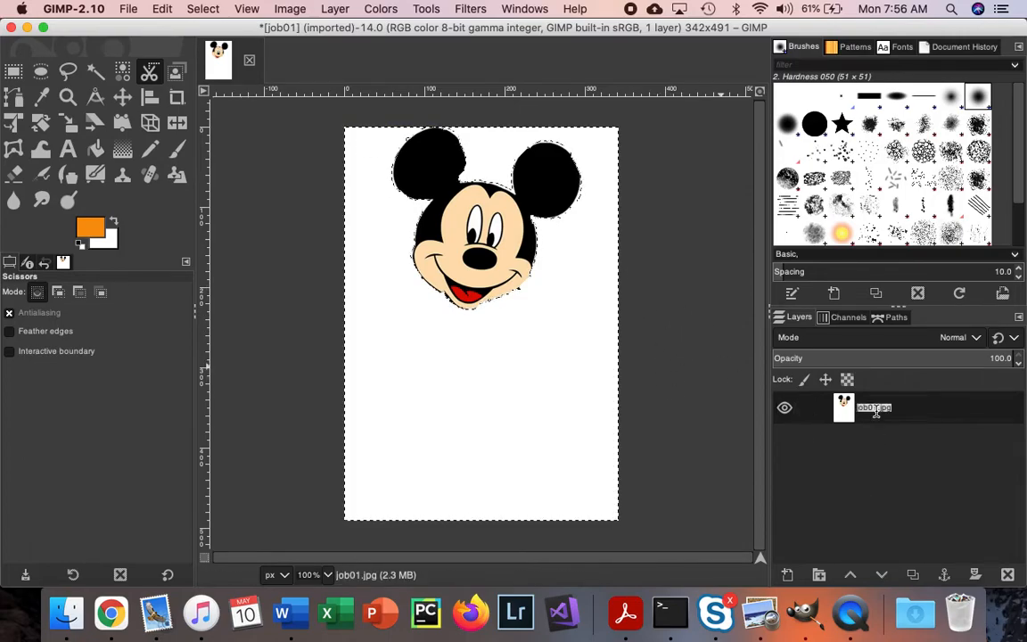
pyautogui.write("Mickey's Head")
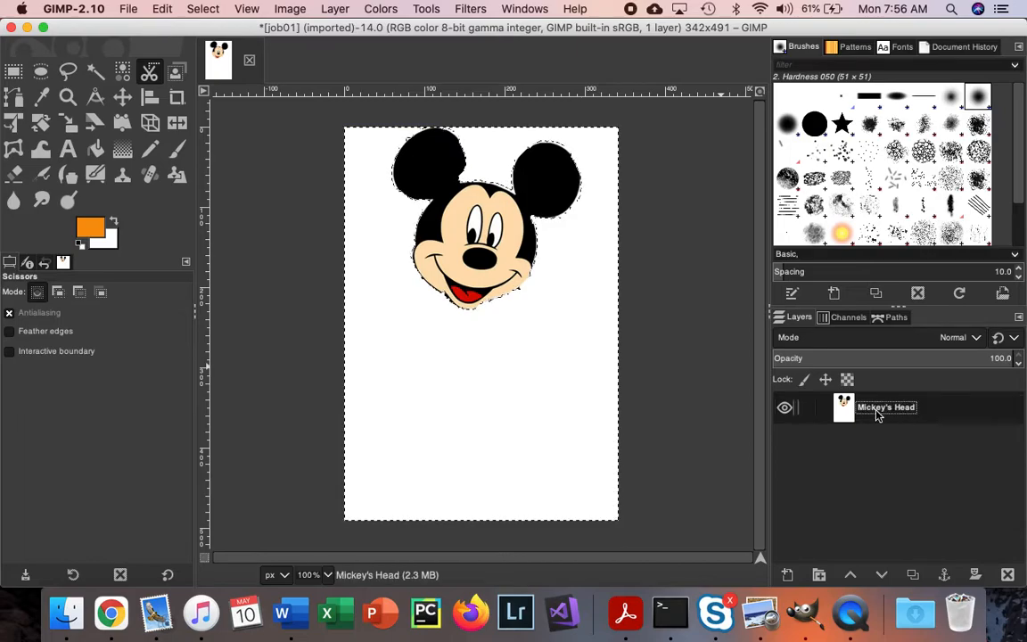
pyautogui.press('Return')
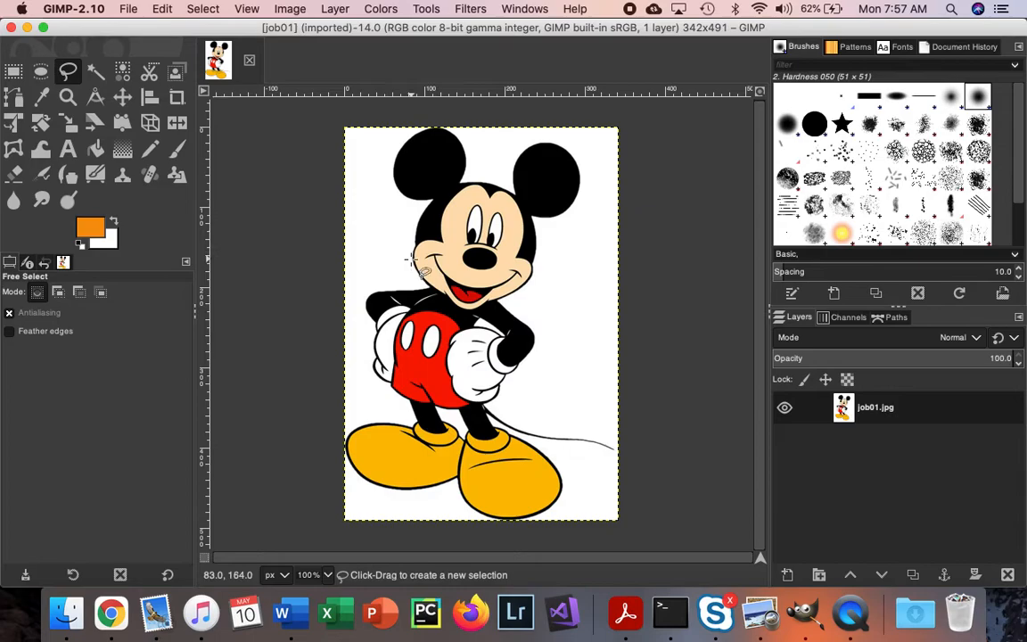
# Step: Draw a loose Free Select outline around Mickey's head, following the chin, and commit it as a selection
pyautogui.click(427, 200)
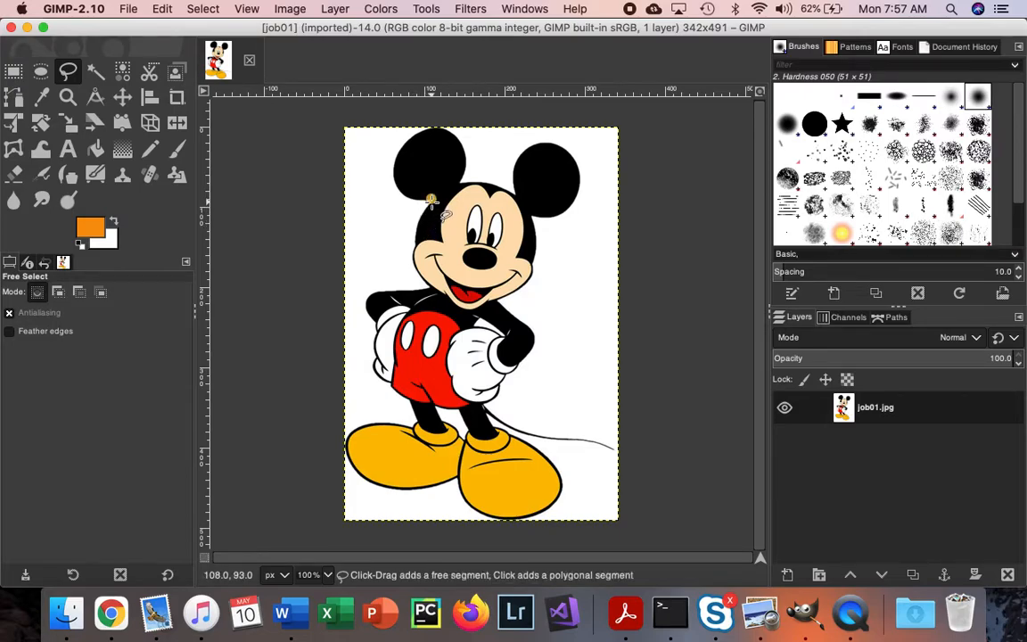
pyautogui.moveTo(427, 209)
pyautogui.mouseDown()
pyautogui.moveTo(426, 256)
pyautogui.moveTo(413, 241)
pyautogui.moveTo(414, 265)
pyautogui.moveTo(461, 308)
pyautogui.moveTo(557, 281)
pyautogui.moveTo(586, 262)
pyautogui.moveTo(596, 150)
pyautogui.moveTo(571, 135)
pyautogui.moveTo(492, 126)
pyautogui.moveTo(410, 136)
pyautogui.moveTo(385, 160)
pyautogui.moveTo(381, 183)
pyautogui.moveTo(411, 265)
pyautogui.mouseUp()
pyautogui.moveTo(411, 265); pyautogui.dragTo(412, 265)
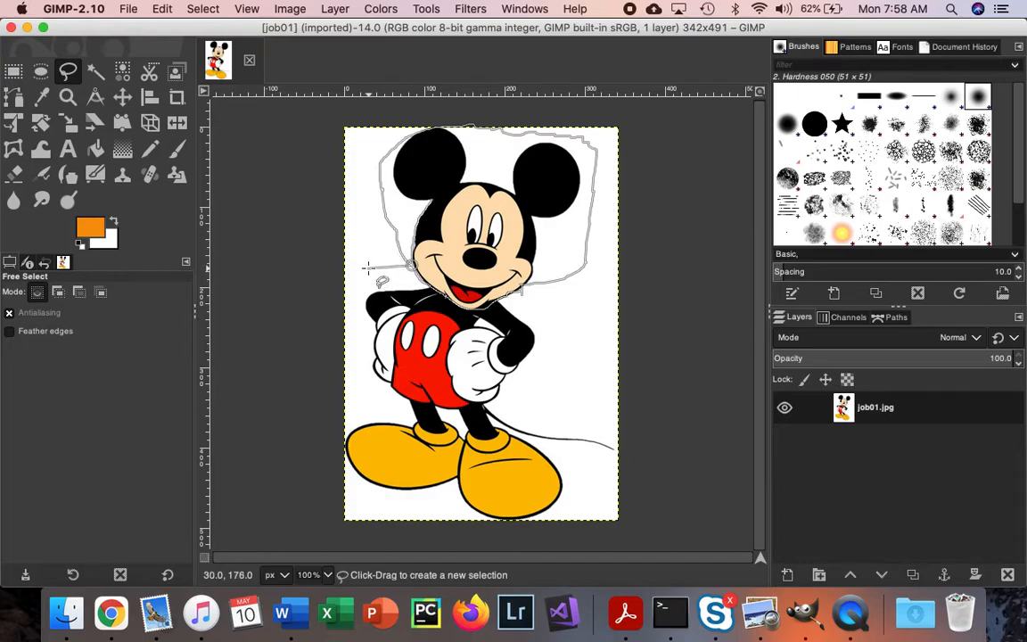
pyautogui.press('Return')
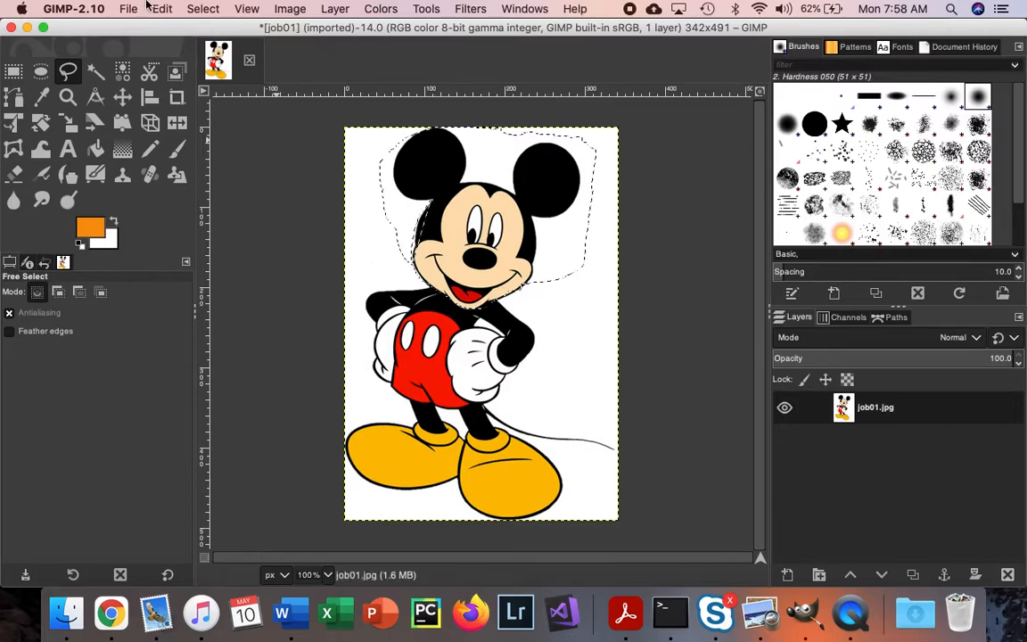
# Step: Invert the freehand selection and delete the body and remaining area around it
pyautogui.click(203, 8)
pyautogui.click(216, 57)
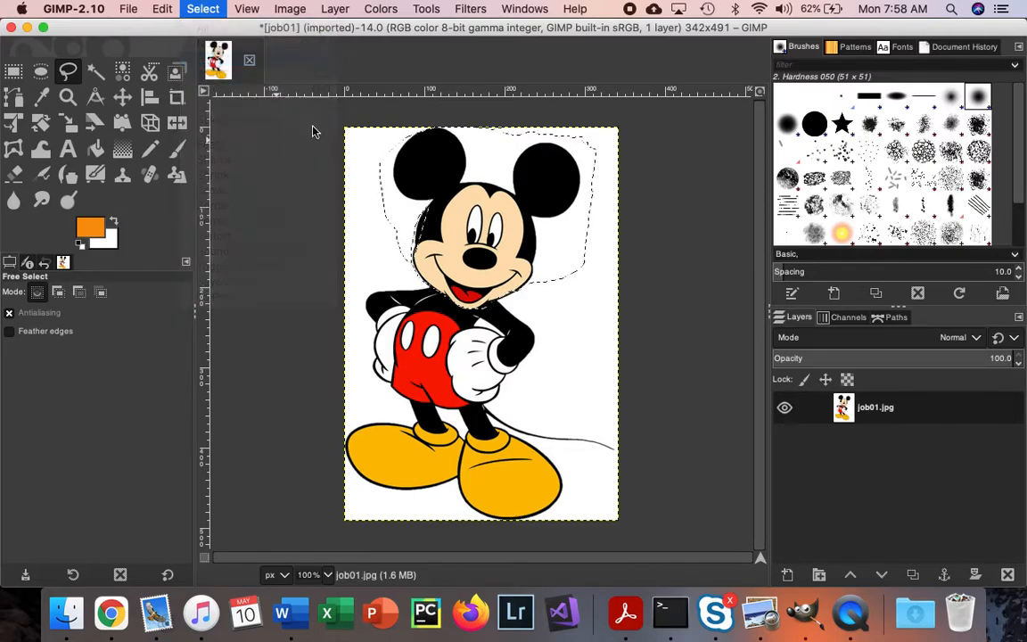
pyautogui.press('Delete')
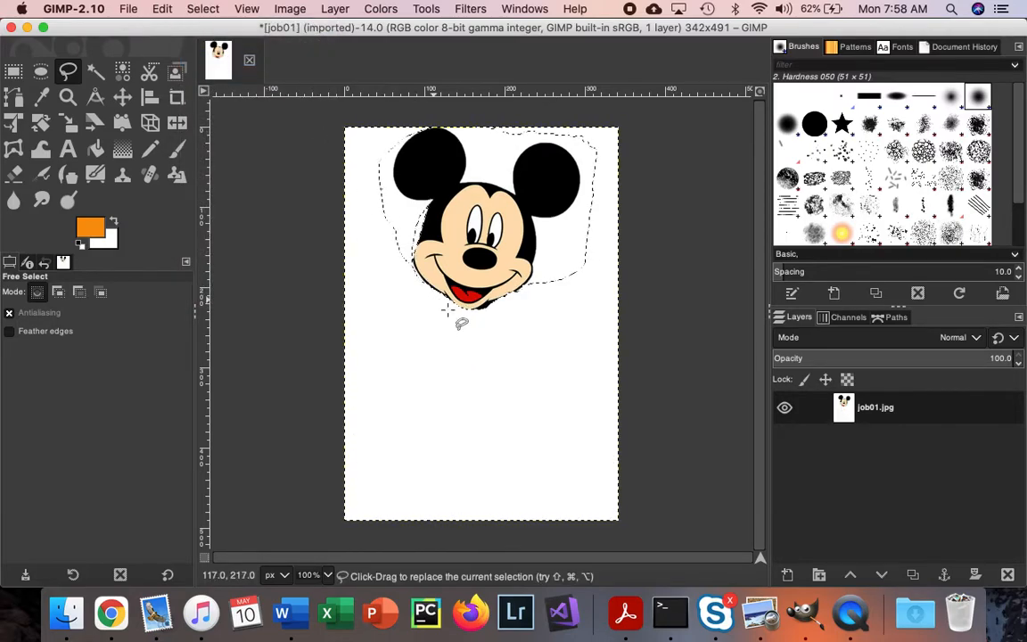
pyautogui.click(468, 348)
pyautogui.click(555, 379)
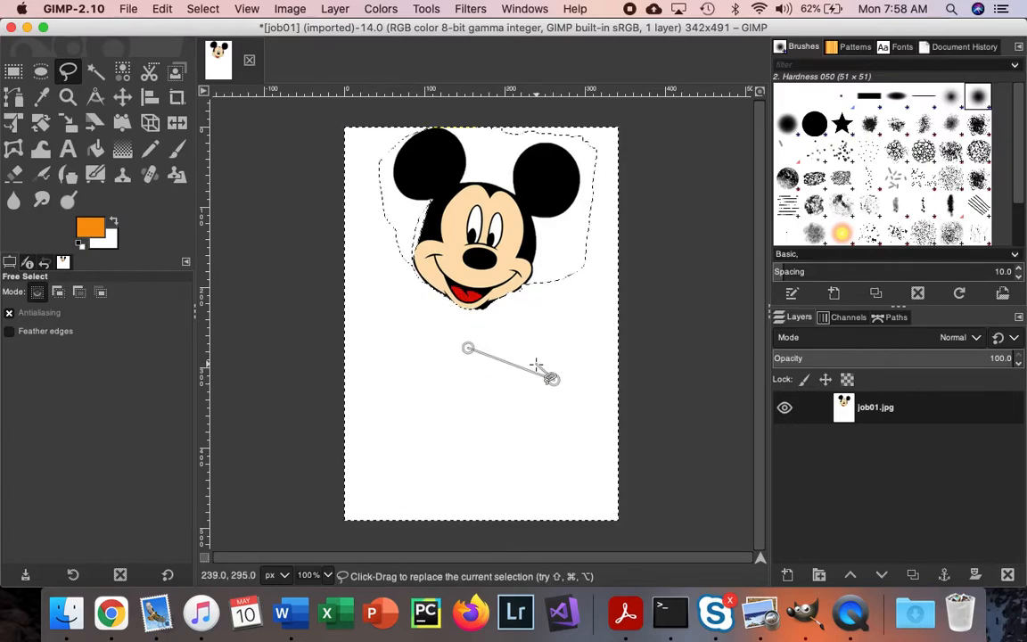
pyautogui.press('Escape')
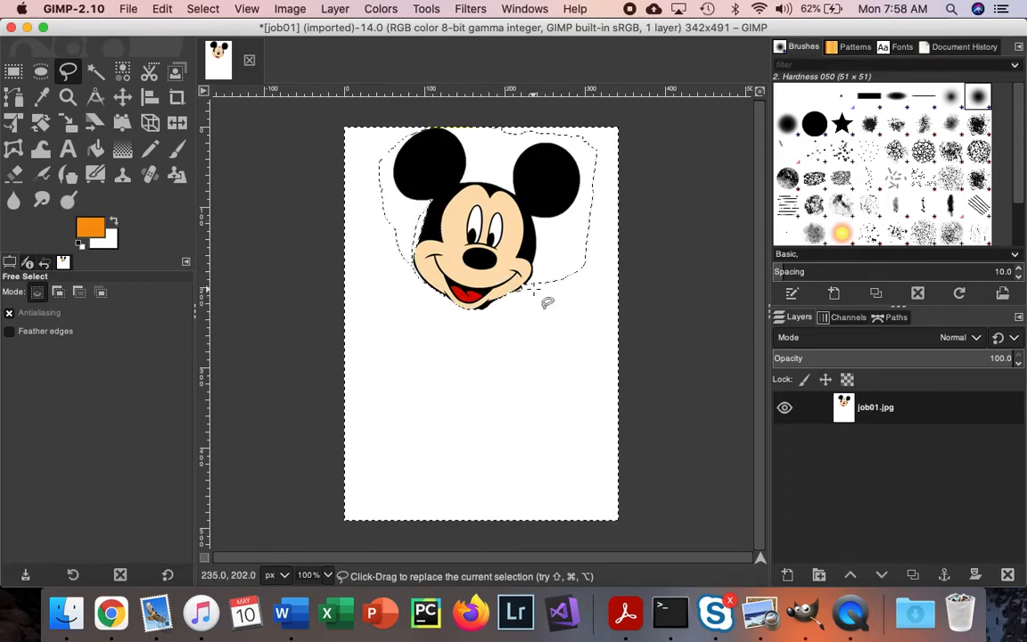
# Step: Undo the deletion of the body and clear the current selection
pyautogui.press('super+z')
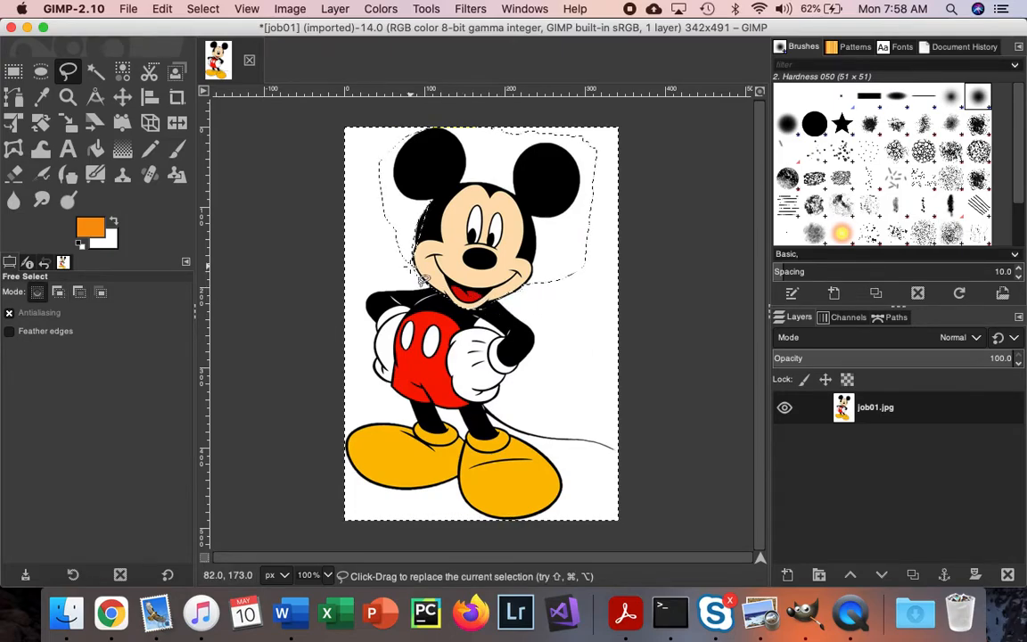
pyautogui.click(202, 9)
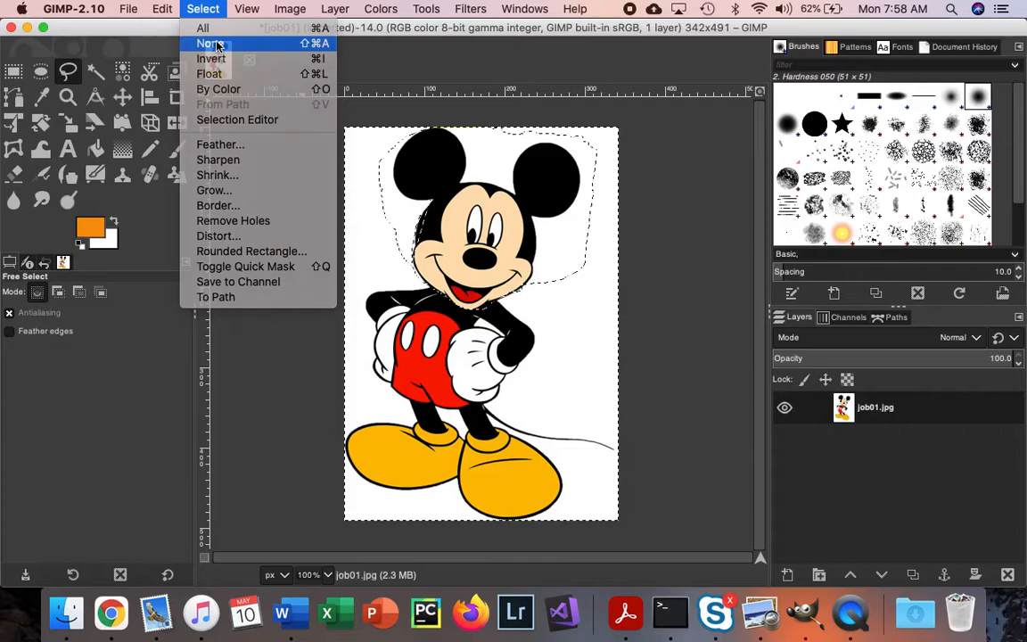
pyautogui.click(217, 42)
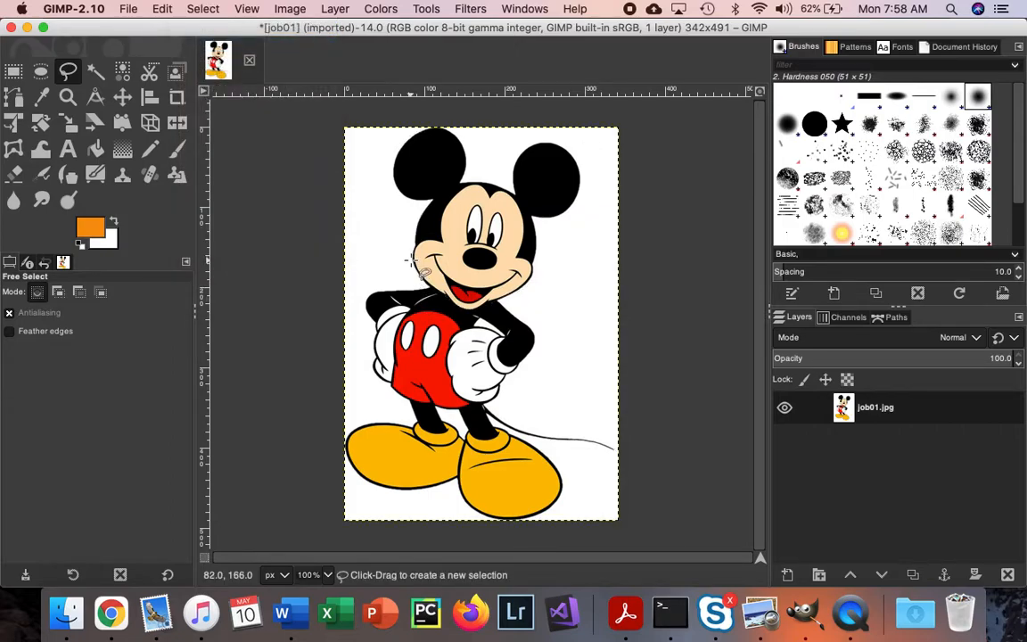
# Step: Free-select an area across the image from its left edge, under the chin to the right edge, and commit the selection
pyautogui.moveTo(348, 265)
pyautogui.mouseDown()
pyautogui.moveTo(421, 278)
pyautogui.moveTo(489, 325)
pyautogui.moveTo(500, 308)
pyautogui.moveTo(592, 275)
pyautogui.mouseUp()
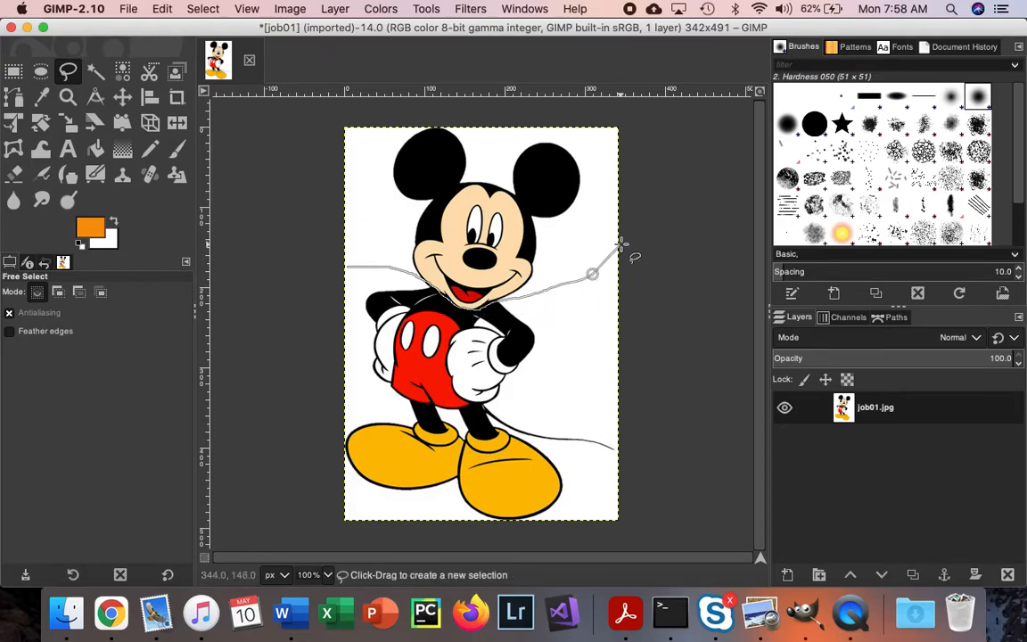
pyautogui.press('Return')
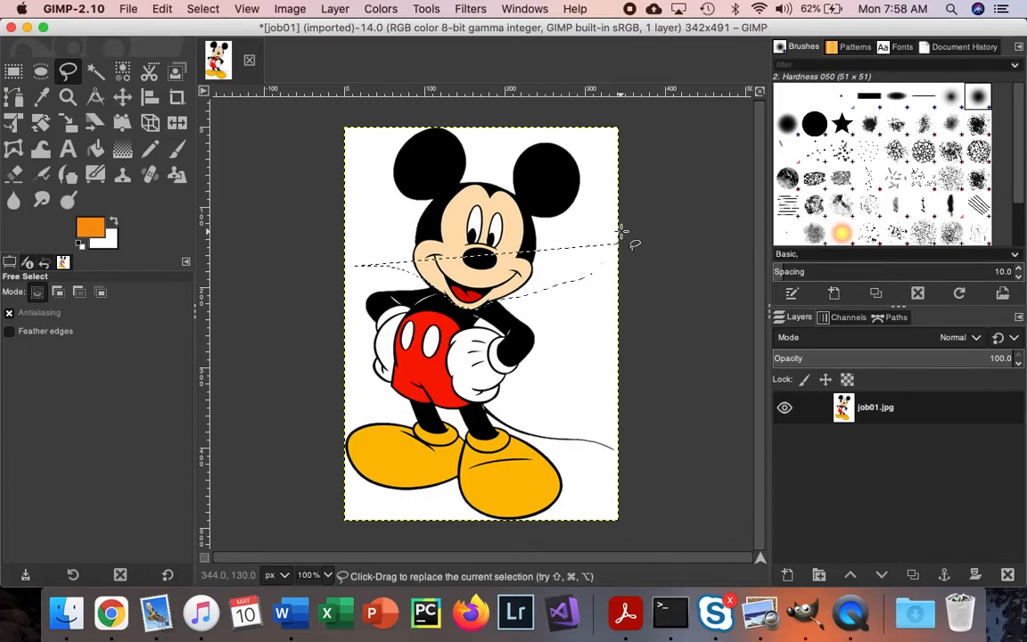
# Step: Undo the last selection and commit a new Free Select outline running under Mickey's chin and around both ears
pyautogui.press('super+z')
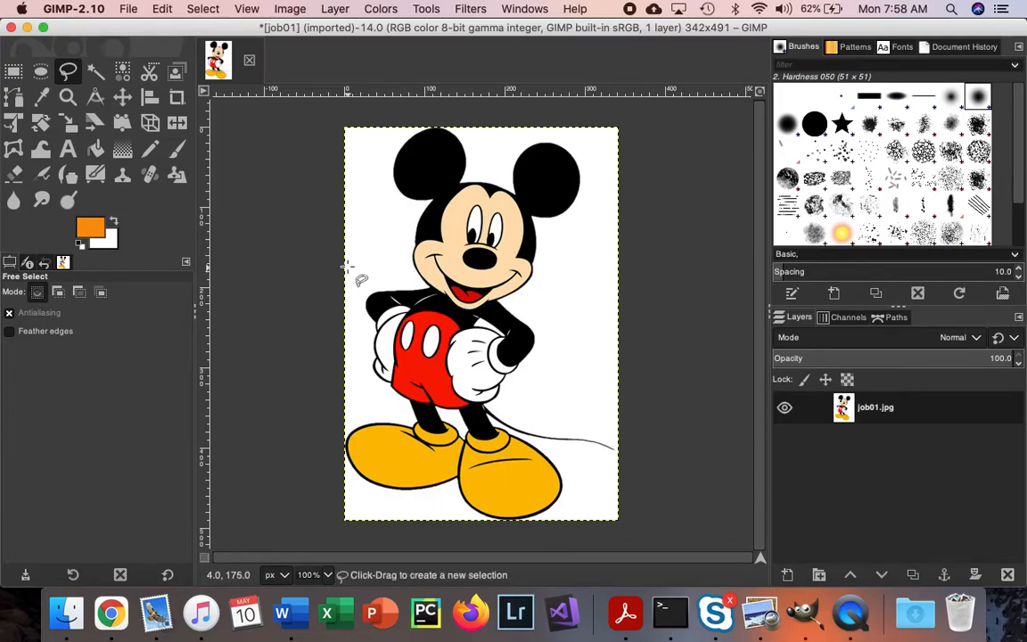
pyautogui.moveTo(344, 256)
pyautogui.mouseDown()
pyautogui.moveTo(390, 264)
pyautogui.moveTo(469, 313)
pyautogui.moveTo(508, 297)
pyautogui.moveTo(535, 301)
pyautogui.moveTo(594, 243)
pyautogui.moveTo(603, 143)
pyautogui.moveTo(570, 124)
pyautogui.moveTo(492, 119)
pyautogui.moveTo(438, 136)
pyautogui.moveTo(411, 122)
pyautogui.moveTo(359, 193)
pyautogui.moveTo(359, 254)
pyautogui.mouseUp()
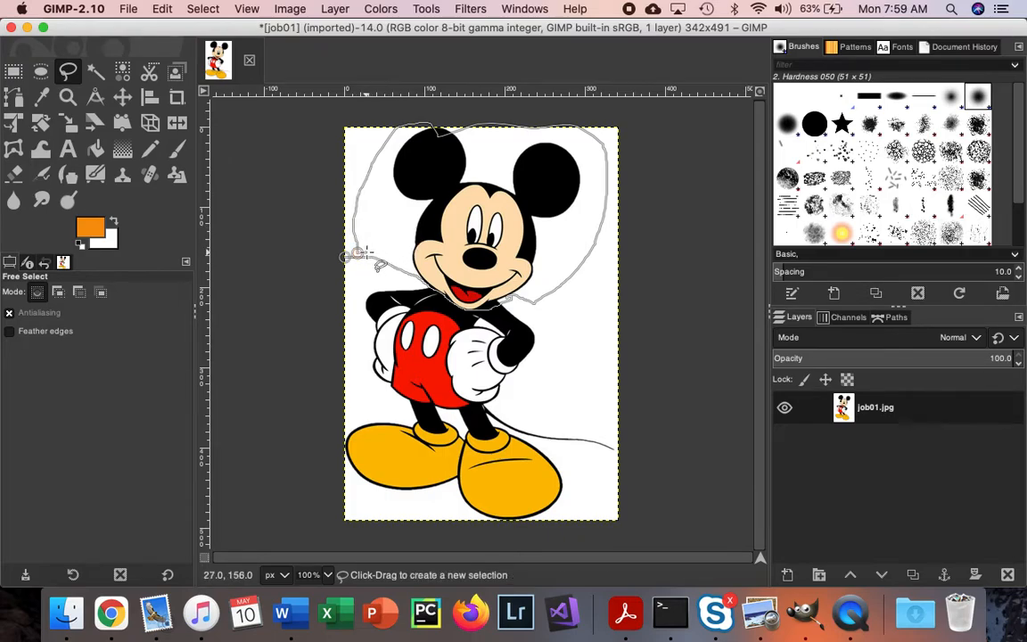
pyautogui.press('Return')
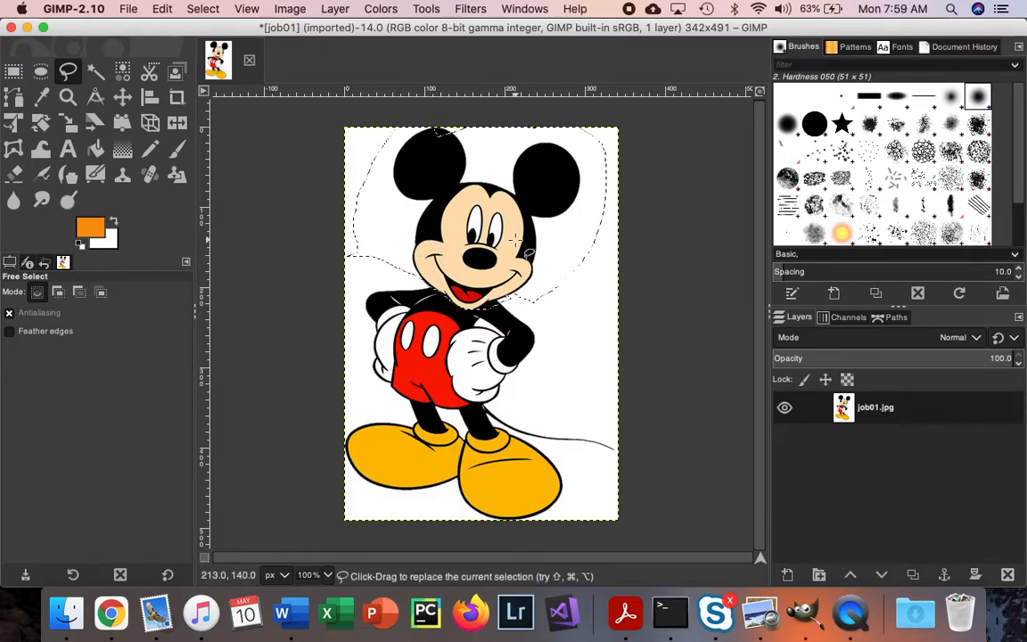
# Step: Invert the head selection to delete the body and everything else outside the outline, and clear the selection
pyautogui.press('Delete')
pyautogui.press('super+z')
pyautogui.click(203, 9)
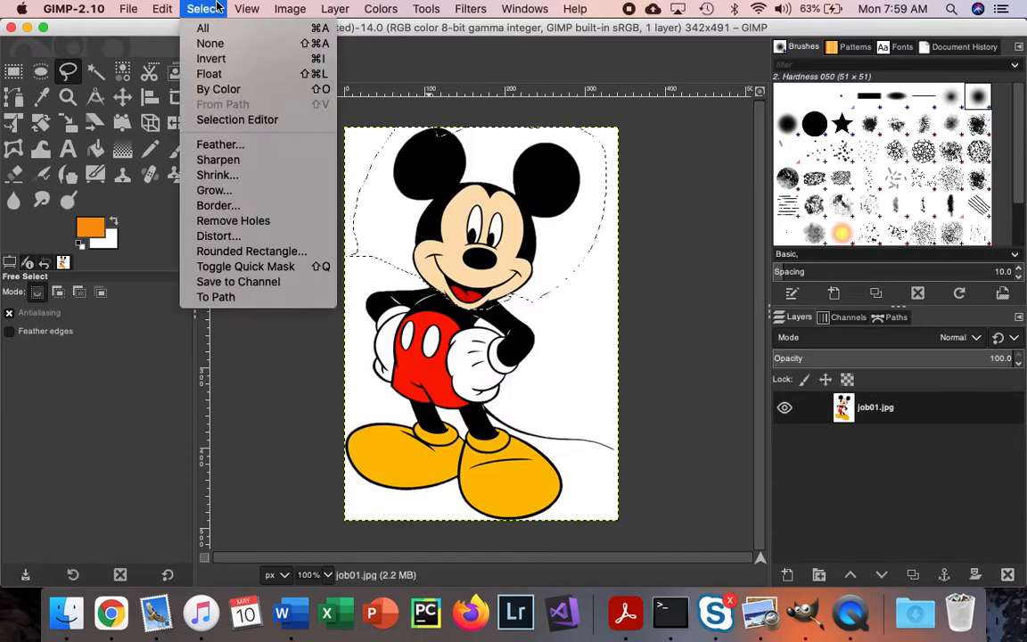
pyautogui.click(210, 59)
pyautogui.press('Delete')
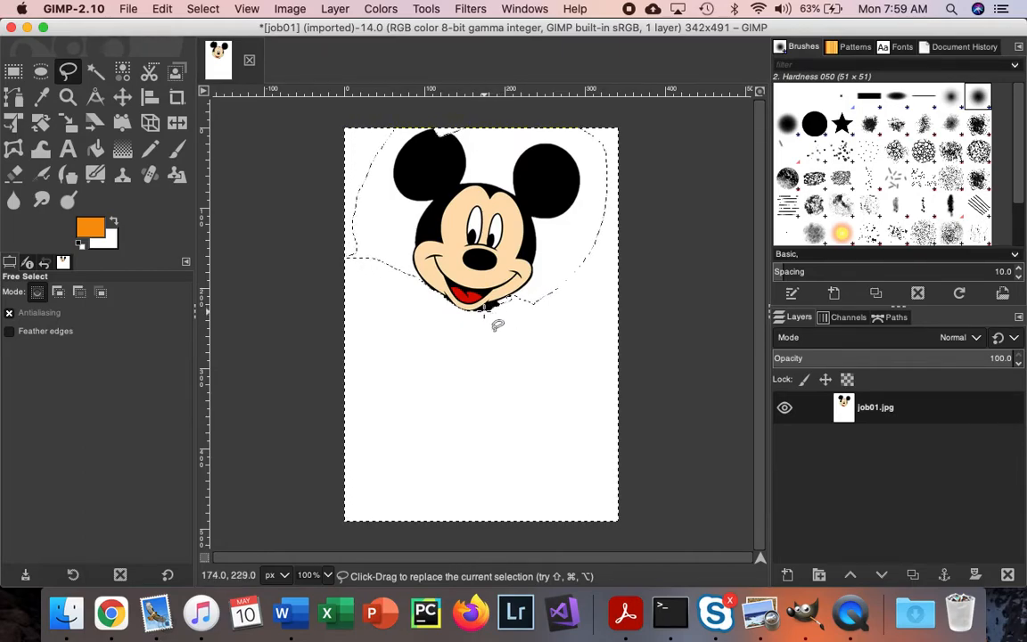
pyautogui.click(202, 9)
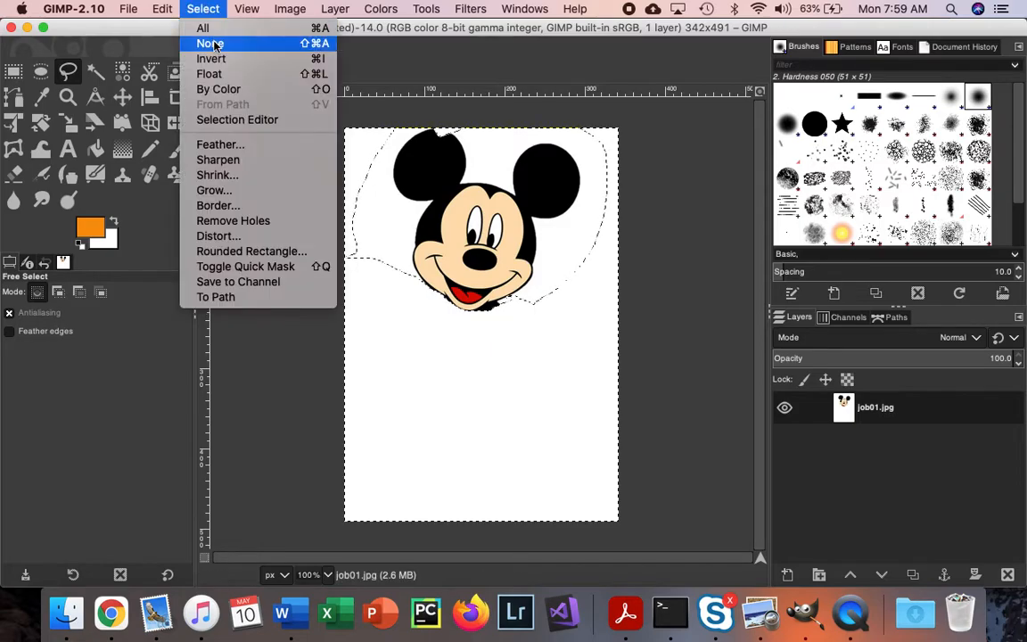
pyautogui.click(211, 41)
# Step: Free-select the leftover black patch under Mickey's chin, delete it, and clear the selection
pyautogui.click(485, 319)
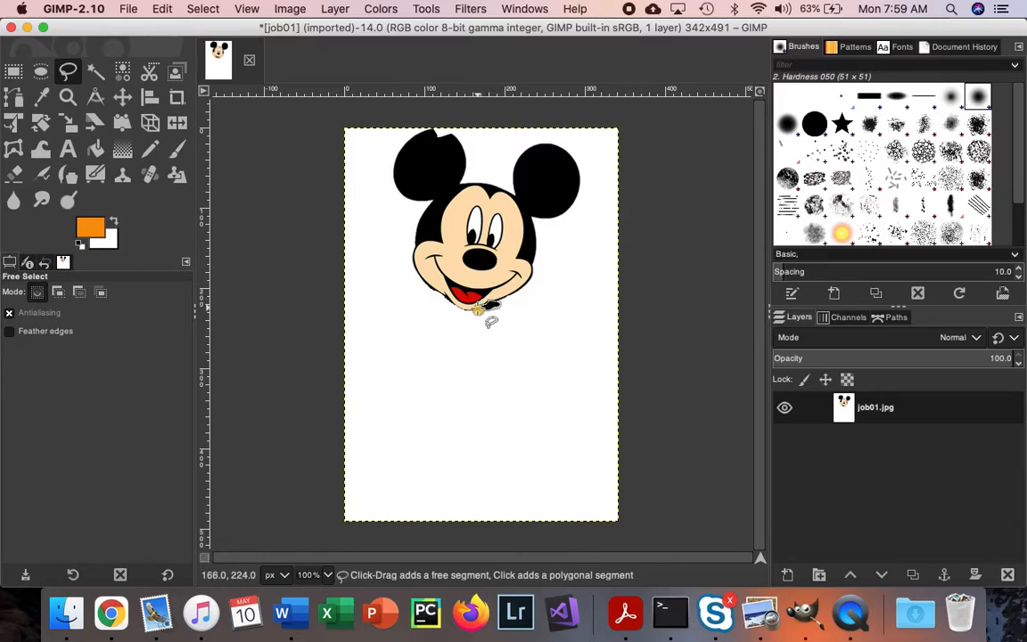
pyautogui.moveTo(478, 309); pyautogui.dragTo(479, 309)
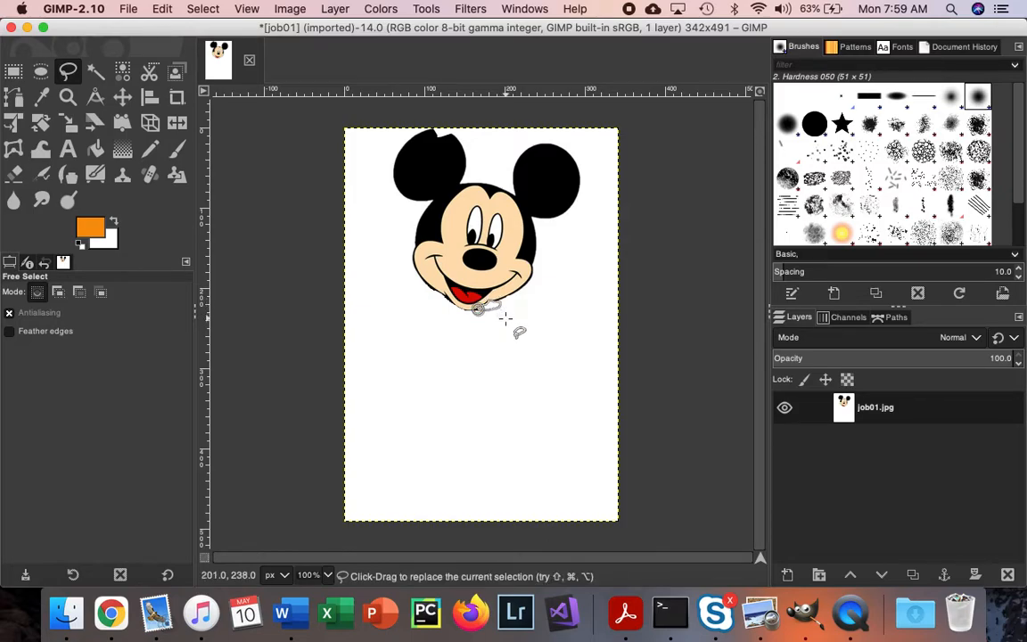
pyautogui.press('super+shift+a')
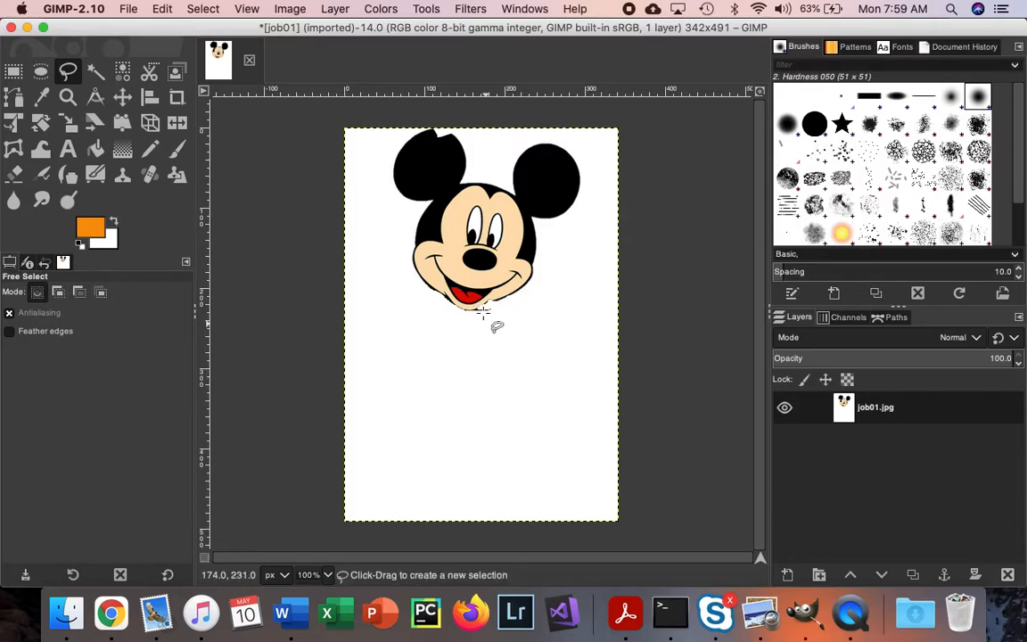